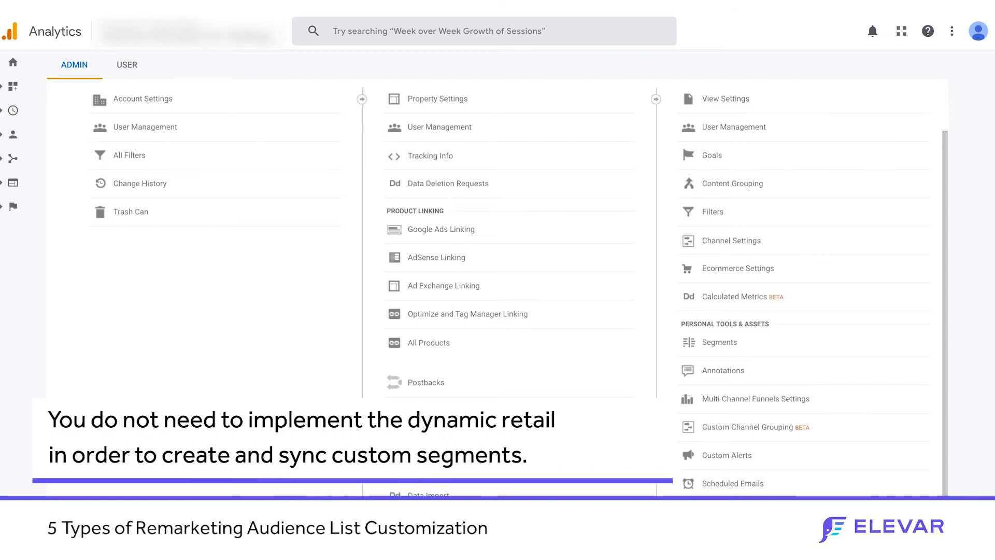
Step: Open the property's audience list, show more rows per page, and review the existing shopping-stage audiences
{"action": "left_click", "coordinate": [424, 431]}
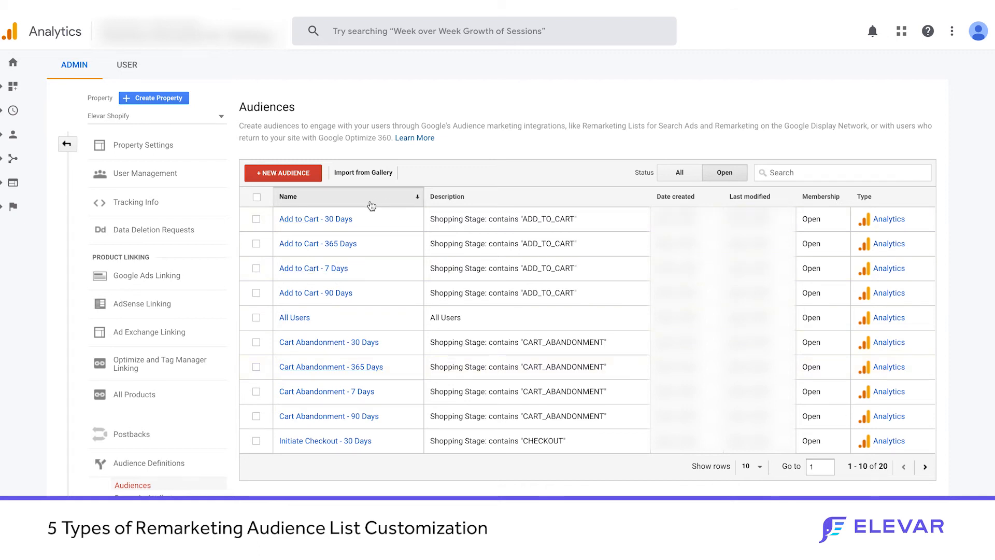
{"action": "left_click", "coordinate": [759, 468]}
{"action": "left_click", "coordinate": [756, 378]}
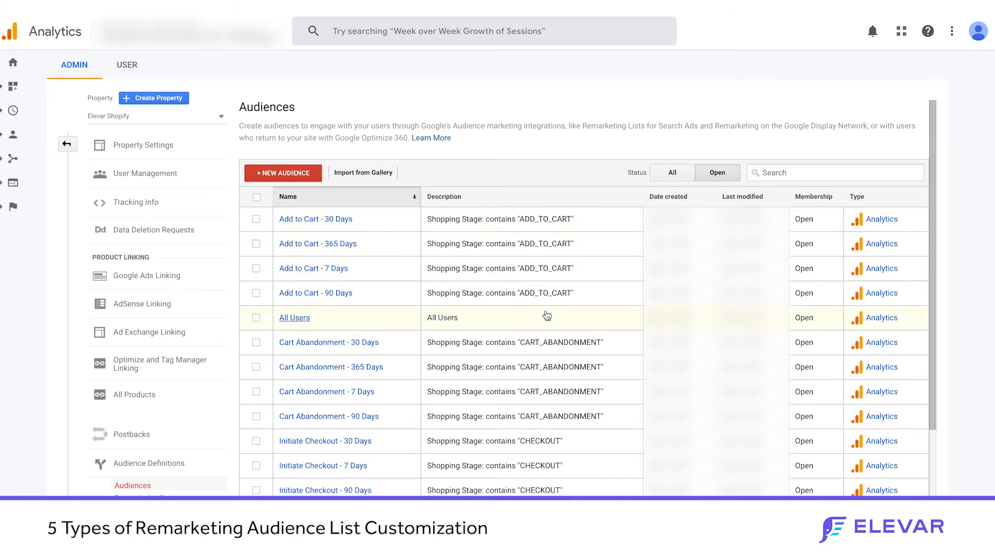
{"action": "scroll", "coordinate": [544, 311], "scroll_direction": "down", "scroll_amount": 1}
{"action": "scroll", "coordinate": [545, 311], "scroll_direction": "down", "scroll_amount": 2}
{"action": "scroll", "coordinate": [555, 386], "scroll_direction": "down", "scroll_amount": 2}
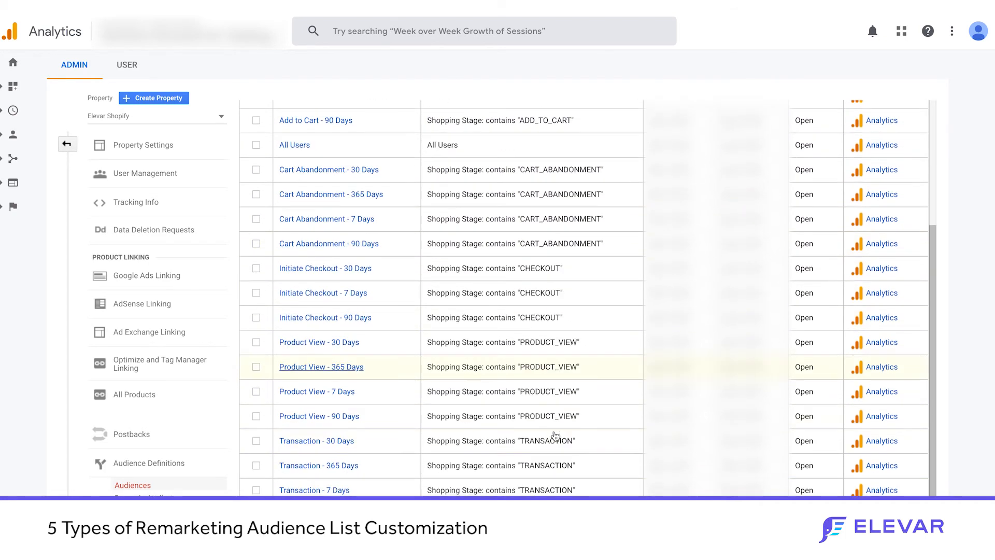
{"action": "scroll", "coordinate": [556, 435], "scroll_direction": "up", "scroll_amount": 4}
Step: Open the Add to Cart - 30 Days audience and bring up its definition conditions in the Audience Builder
{"action": "left_click", "coordinate": [331, 219]}
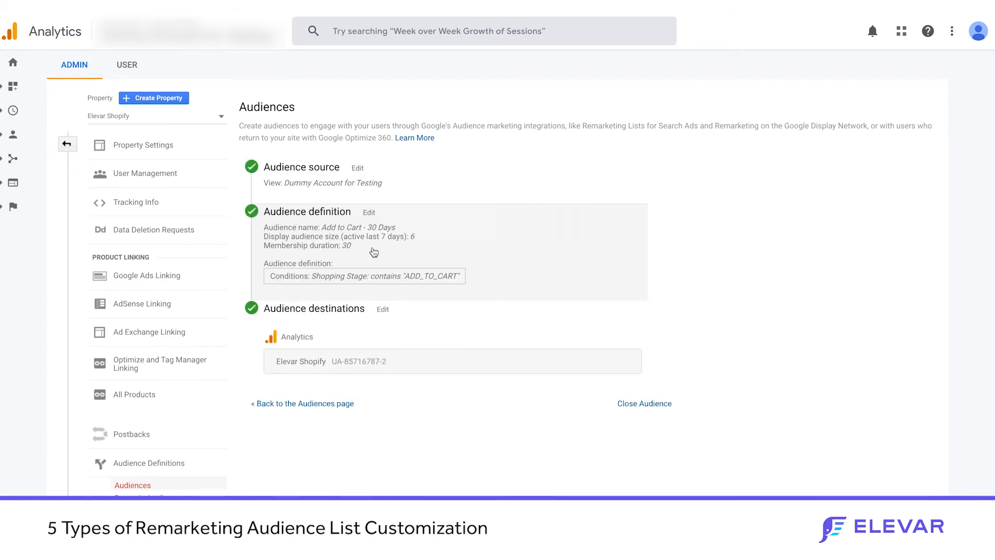
{"action": "left_click", "coordinate": [374, 252]}
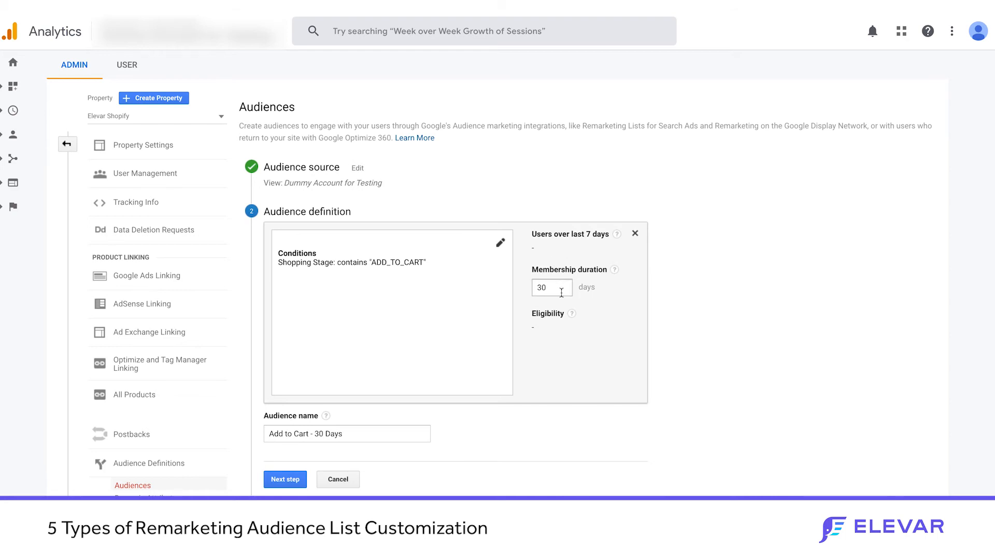
{"action": "left_click", "coordinate": [501, 243]}
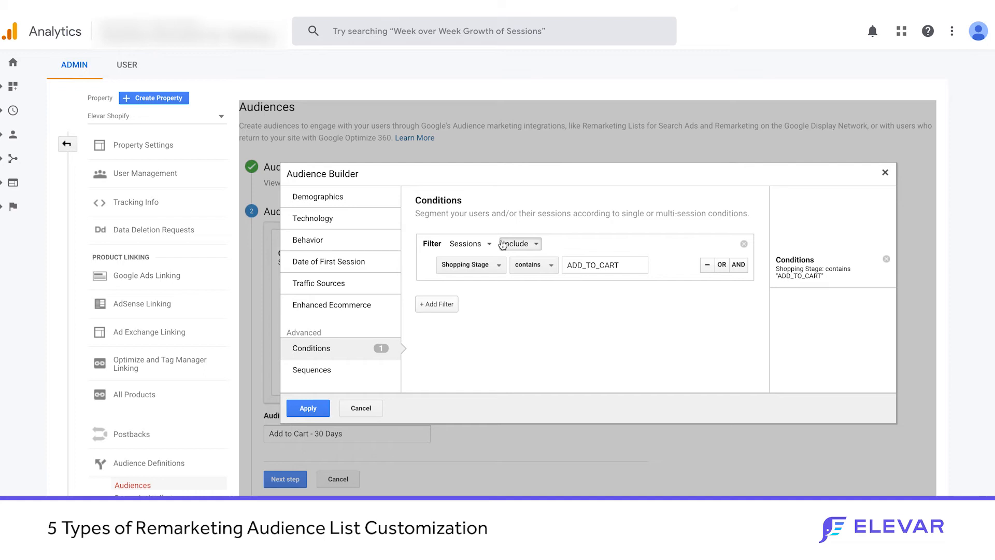
Step: Try adding two extra filters to the Add to Cart audience's conditions and remove them again
{"action": "left_click", "coordinate": [448, 304]}
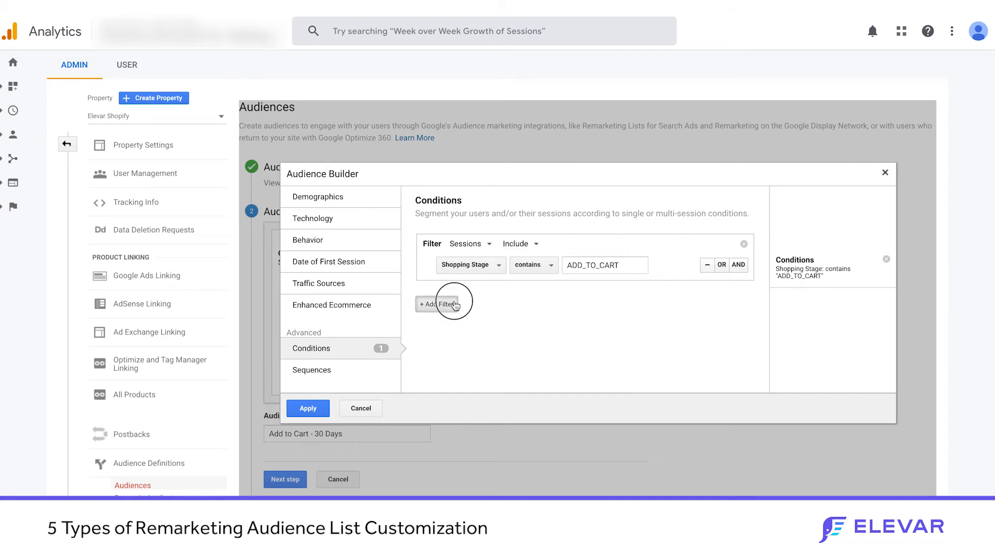
{"action": "left_click", "coordinate": [446, 361]}
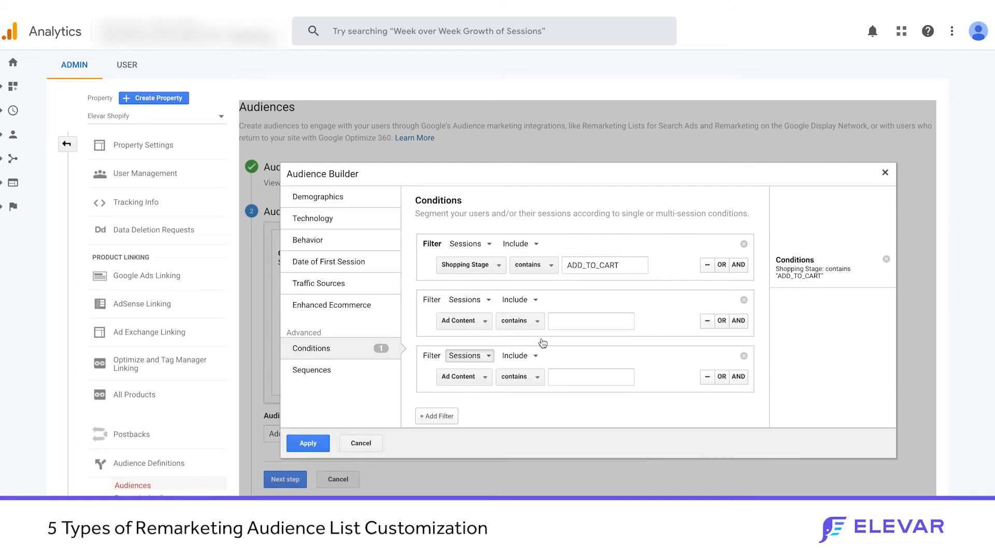
{"action": "left_click", "coordinate": [743, 301]}
{"action": "left_click", "coordinate": [743, 301]}
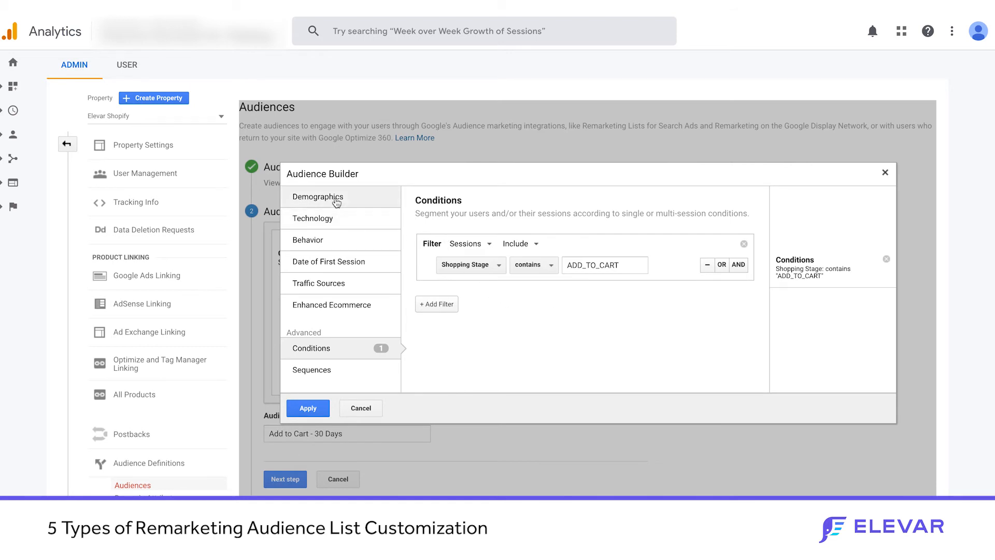
Step: Try a Behavior condition of Days Since Last Session ≥ 14 on the Add to Cart audience, discard it, and return to the audience list
{"action": "left_click", "coordinate": [337, 242]}
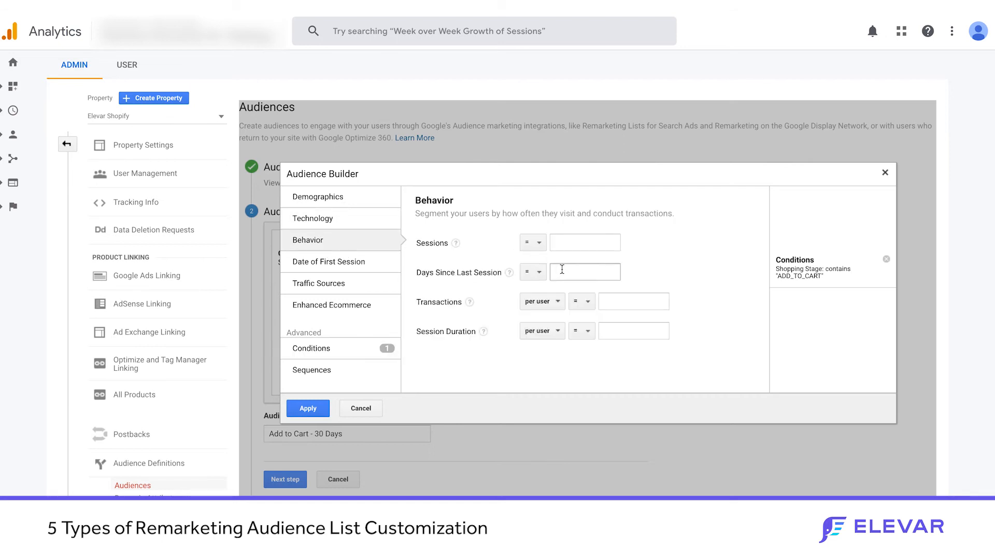
{"action": "left_click", "coordinate": [538, 271]}
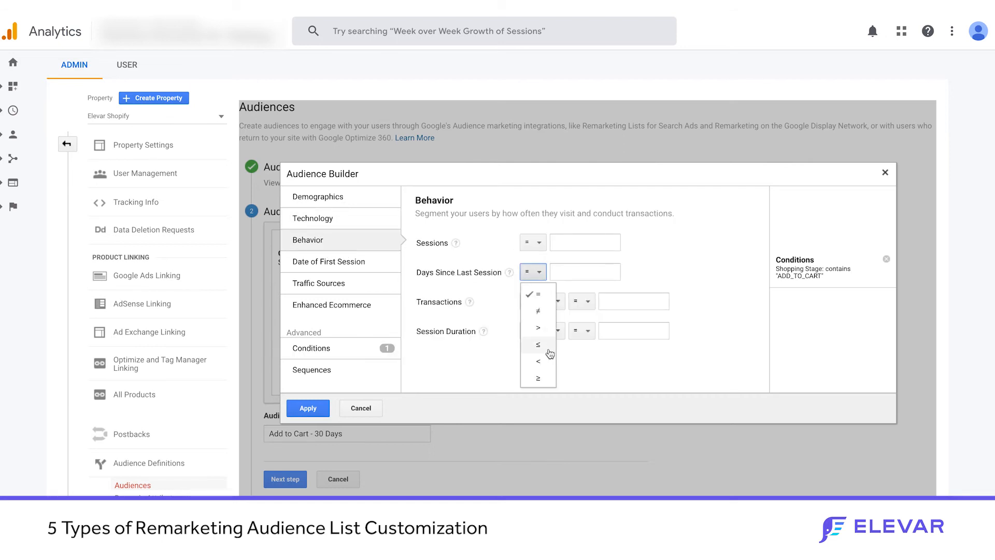
{"action": "left_click", "coordinate": [542, 379]}
{"action": "left_click", "coordinate": [576, 271]}
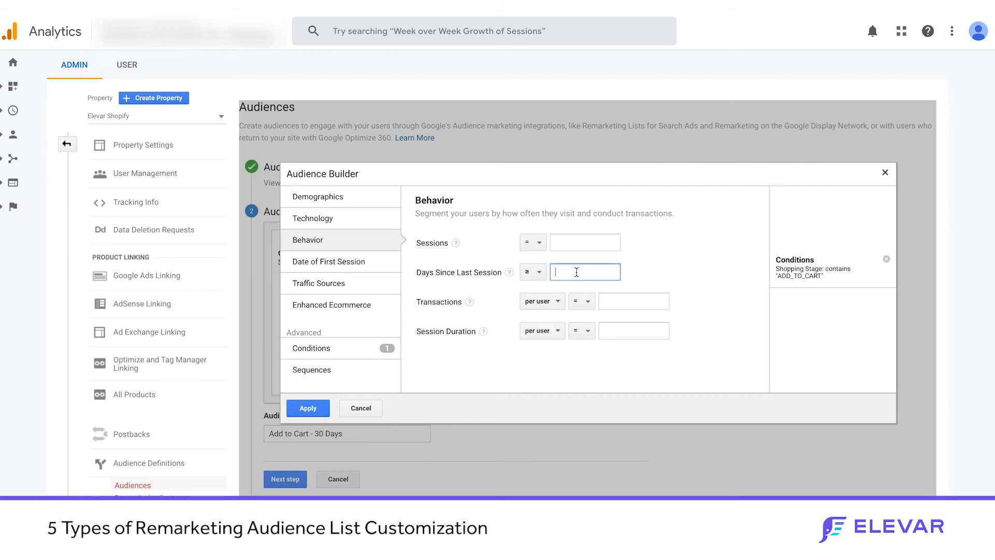
{"action": "type", "text": "14"}
{"action": "left_click", "coordinate": [704, 270]}
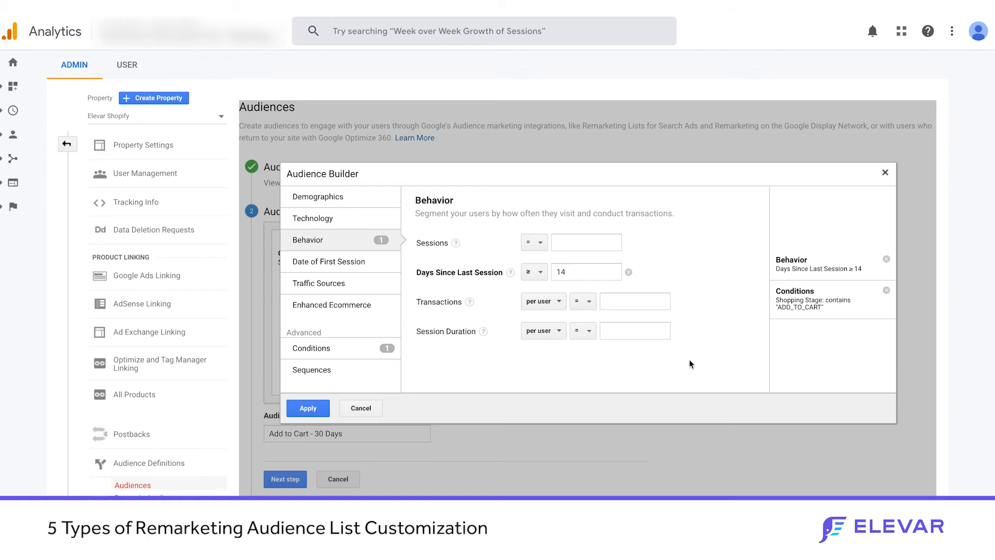
{"action": "left_click", "coordinate": [361, 408]}
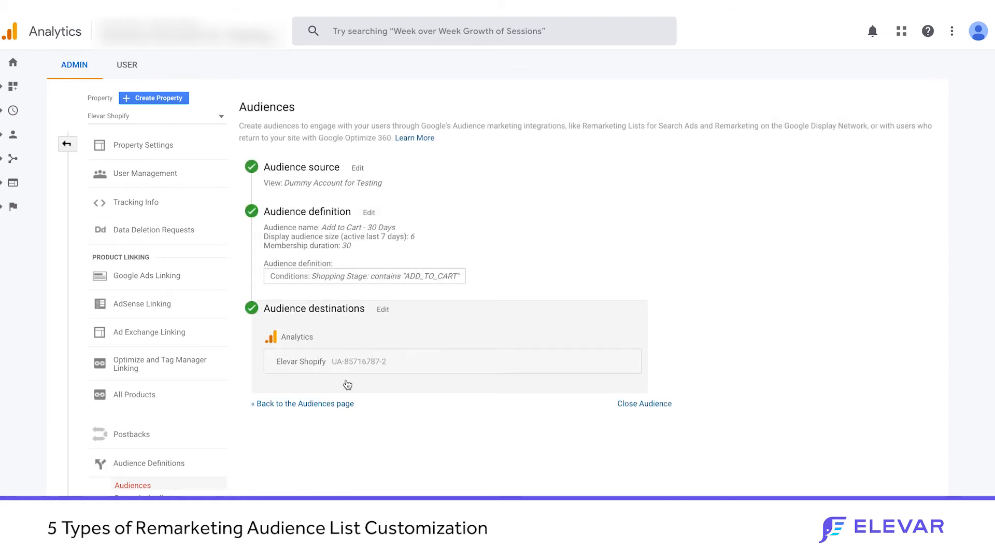
{"action": "left_click", "coordinate": [329, 408]}
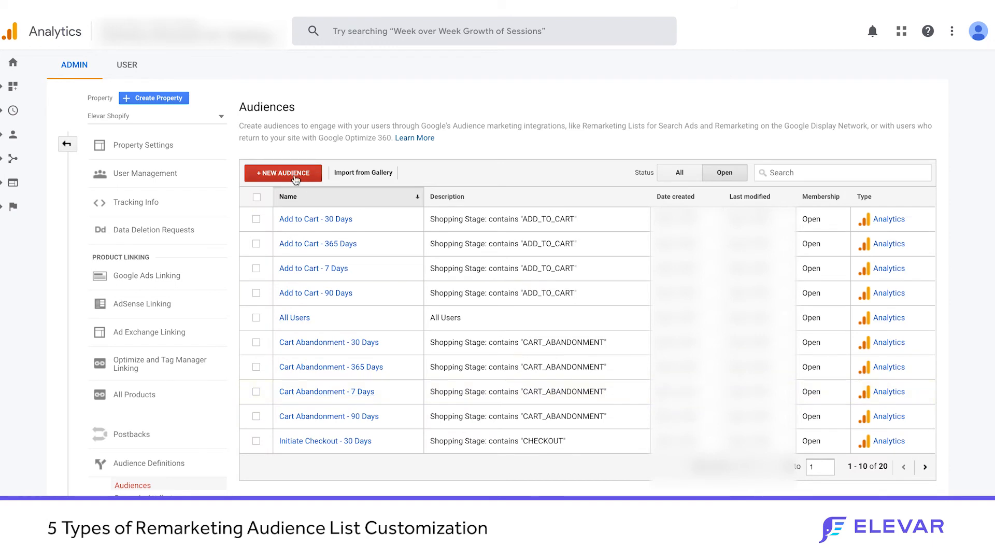
Step: Create a new audience definition with the Behavior condition Days Since Last Session ≥ 30
{"action": "left_click", "coordinate": [296, 179]}
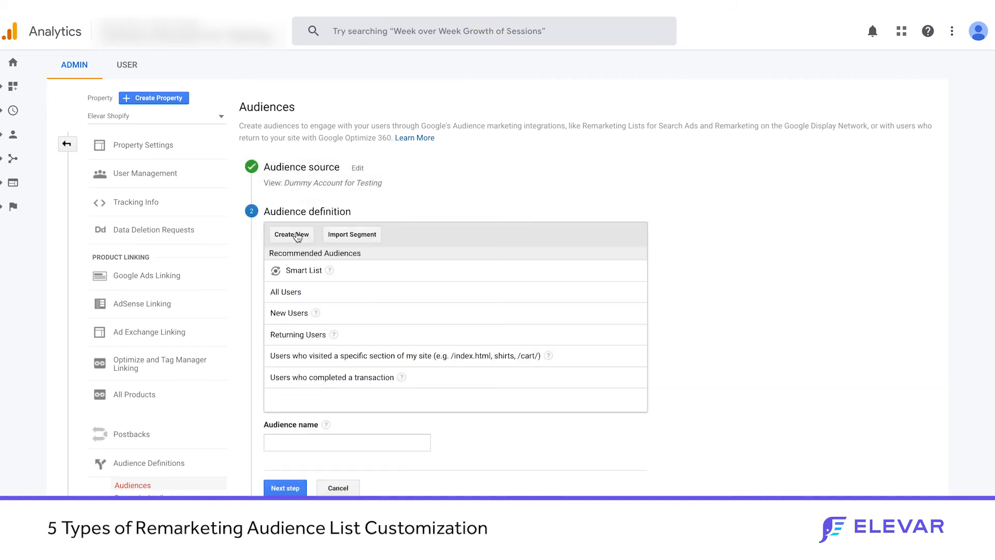
{"action": "left_click", "coordinate": [296, 235]}
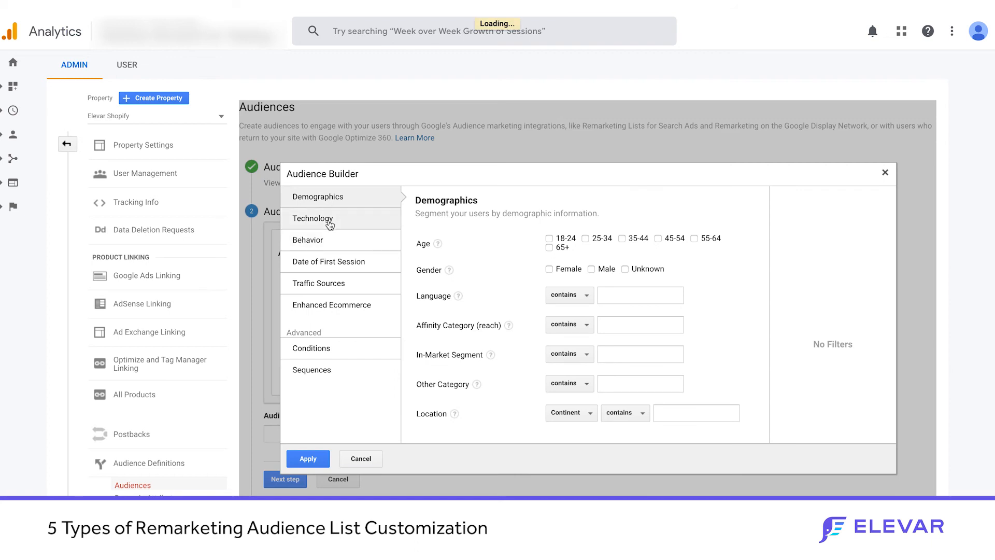
{"action": "left_click", "coordinate": [323, 239]}
{"action": "left_click", "coordinate": [579, 270]}
{"action": "type", "text": "30"}
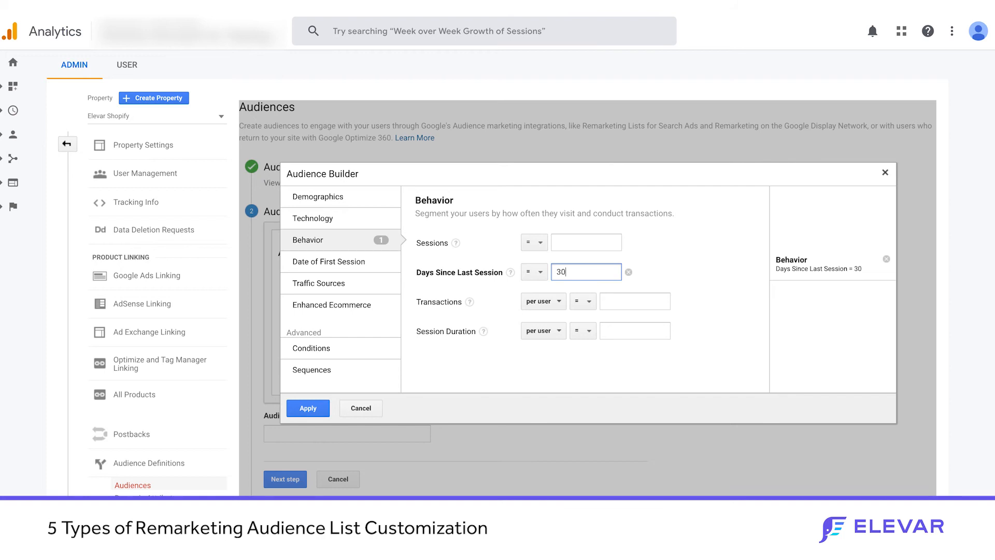
{"action": "left_click", "coordinate": [539, 273]}
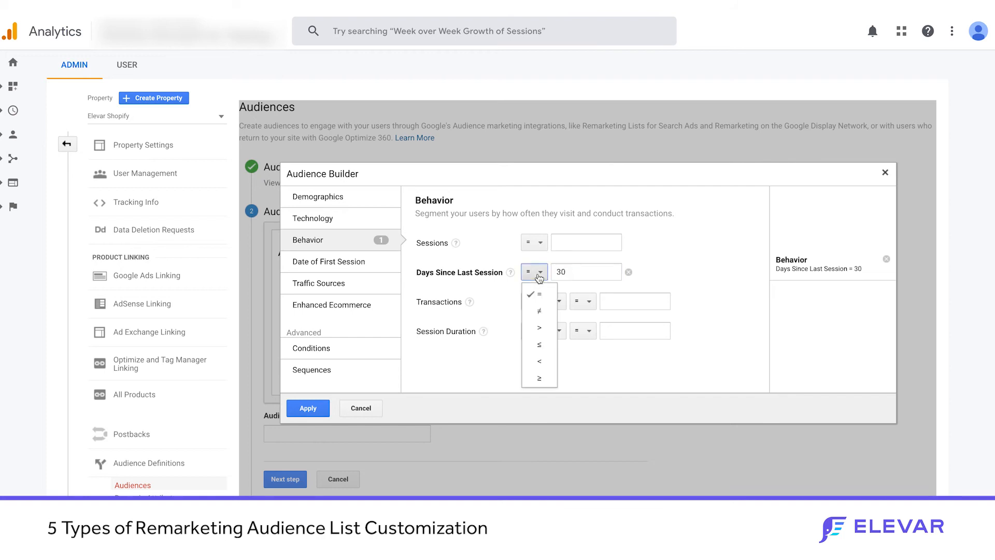
{"action": "left_click", "coordinate": [545, 378]}
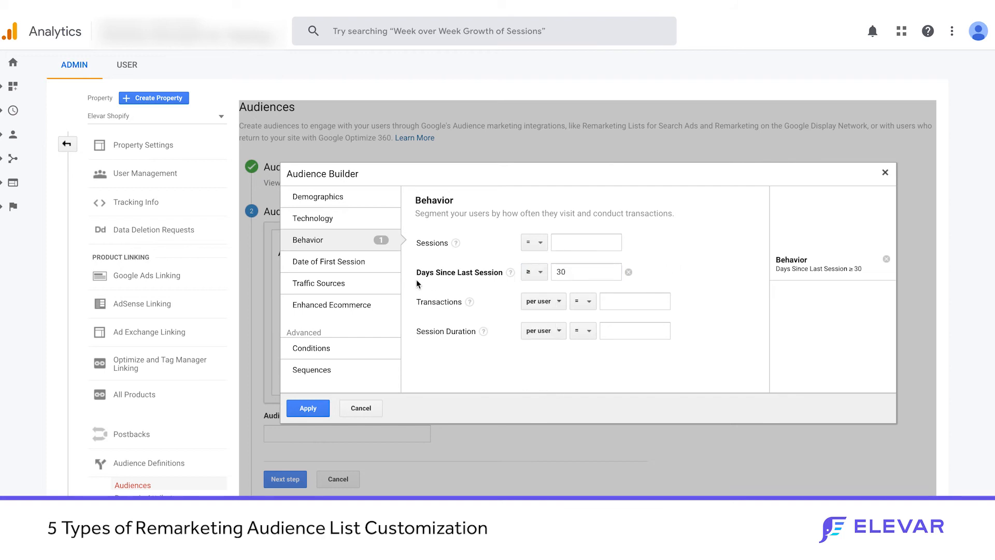
Step: Add a Date of First Session condition with the first session on or after Jan 1
{"action": "left_click", "coordinate": [338, 261]}
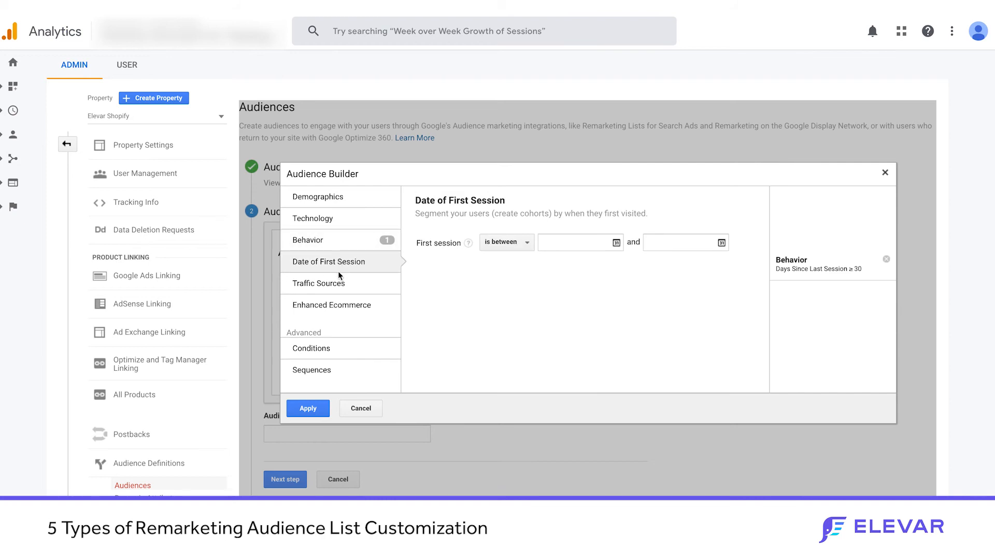
{"action": "left_click", "coordinate": [487, 244]}
{"action": "left_click", "coordinate": [521, 314]}
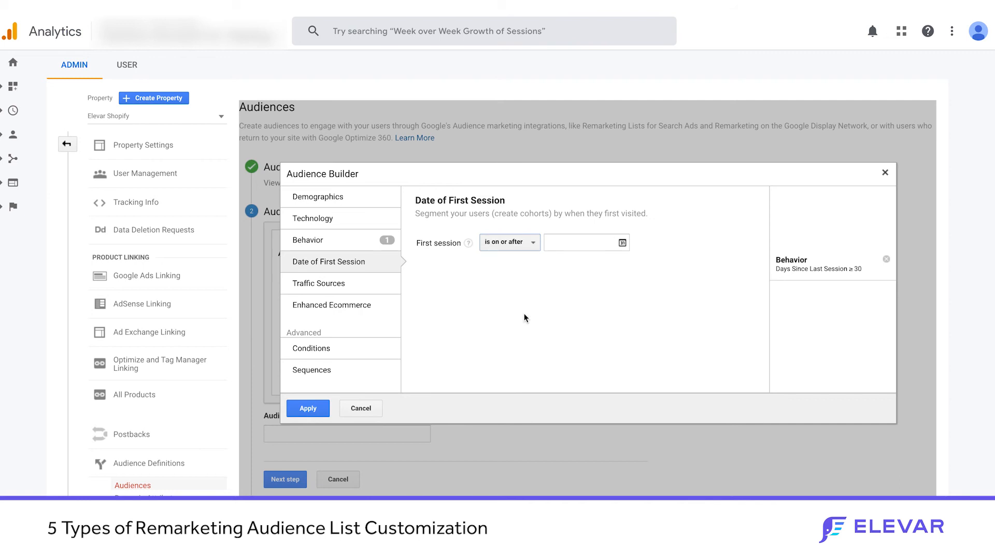
{"action": "left_click", "coordinate": [621, 243]}
{"action": "left_click", "coordinate": [553, 259]}
{"action": "left_click", "coordinate": [553, 258]}
{"action": "left_click", "coordinate": [553, 258]}
{"action": "left_click", "coordinate": [552, 259]}
{"action": "left_click", "coordinate": [552, 259]}
{"action": "left_click", "coordinate": [553, 259]}
{"action": "left_click", "coordinate": [553, 259]}
{"action": "left_click", "coordinate": [552, 259]}
{"action": "left_click", "coordinate": [552, 259]}
{"action": "left_click", "coordinate": [552, 259]}
{"action": "left_click", "coordinate": [552, 259]}
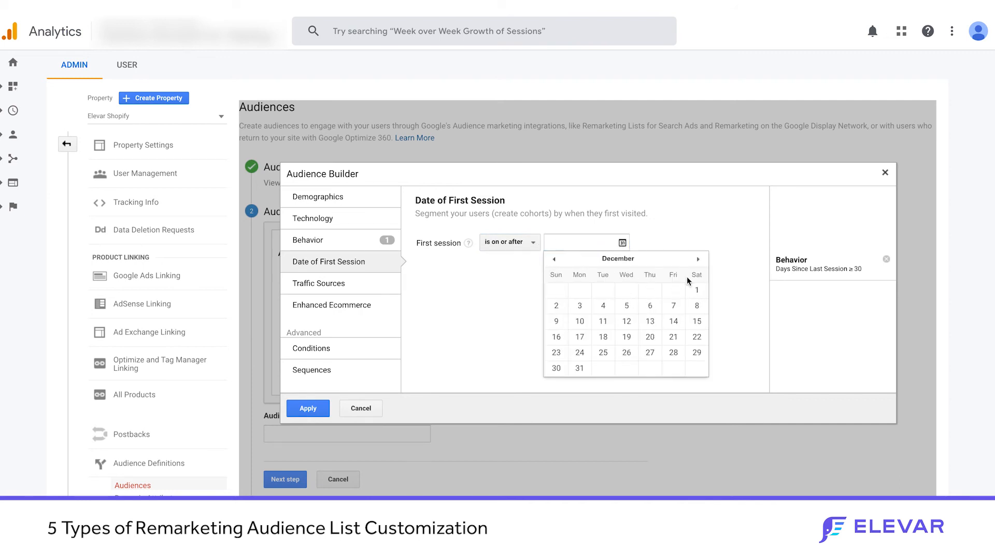
{"action": "left_click", "coordinate": [697, 258]}
{"action": "left_click", "coordinate": [604, 290]}
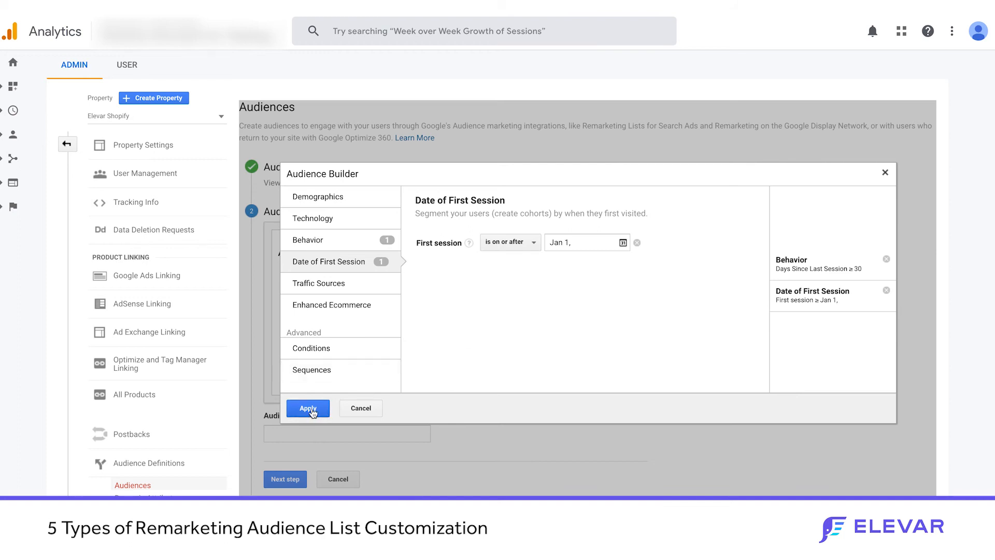
{"action": "left_click", "coordinate": [342, 243]}
{"action": "left_click", "coordinate": [340, 262]}
{"action": "left_click", "coordinate": [340, 240]}
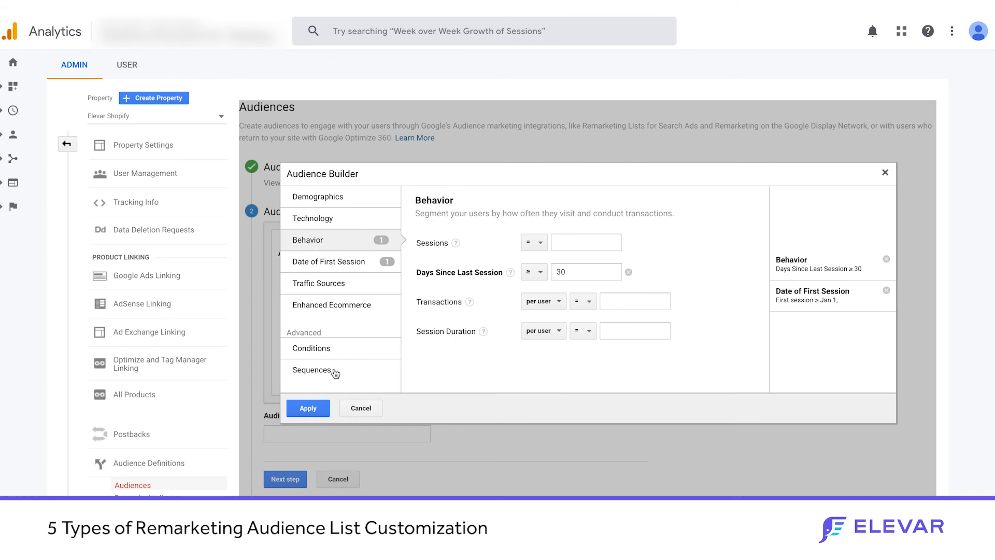
Step: Try Traffic Sources conditions with source containing facebook and medium containing paidsocial, and clear both
{"action": "left_click", "coordinate": [352, 291]}
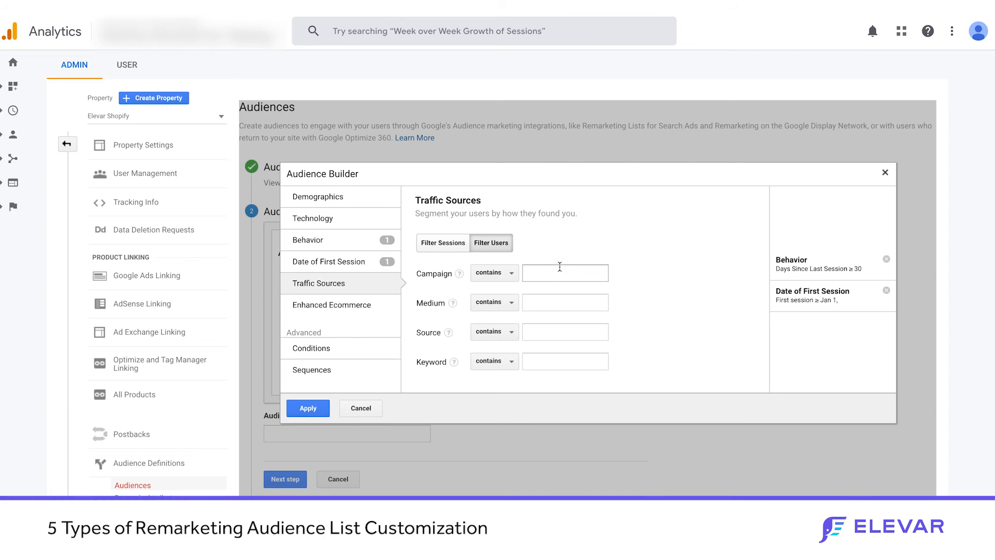
{"action": "left_click", "coordinate": [541, 302]}
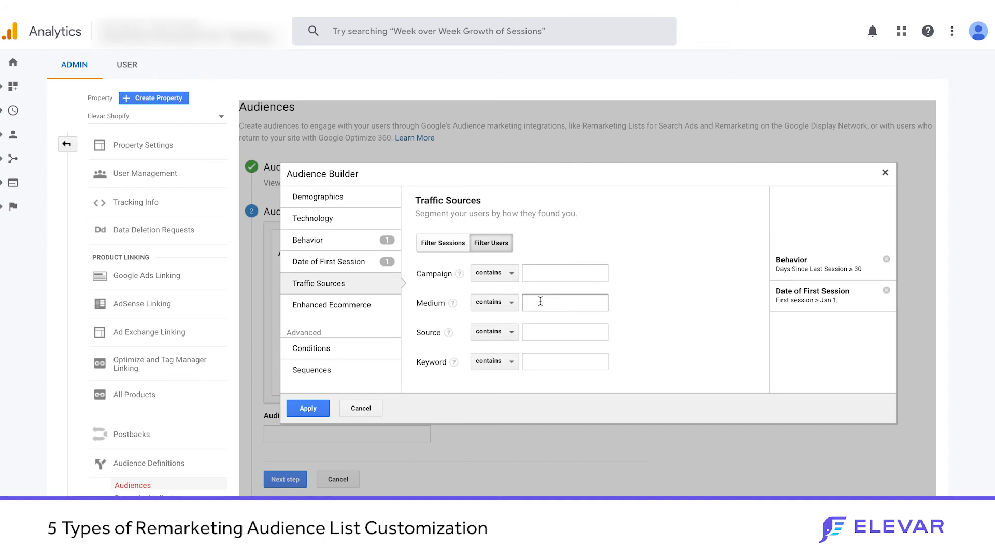
{"action": "left_click", "coordinate": [539, 270]}
{"action": "left_click", "coordinate": [536, 298]}
{"action": "left_click", "coordinate": [531, 332]}
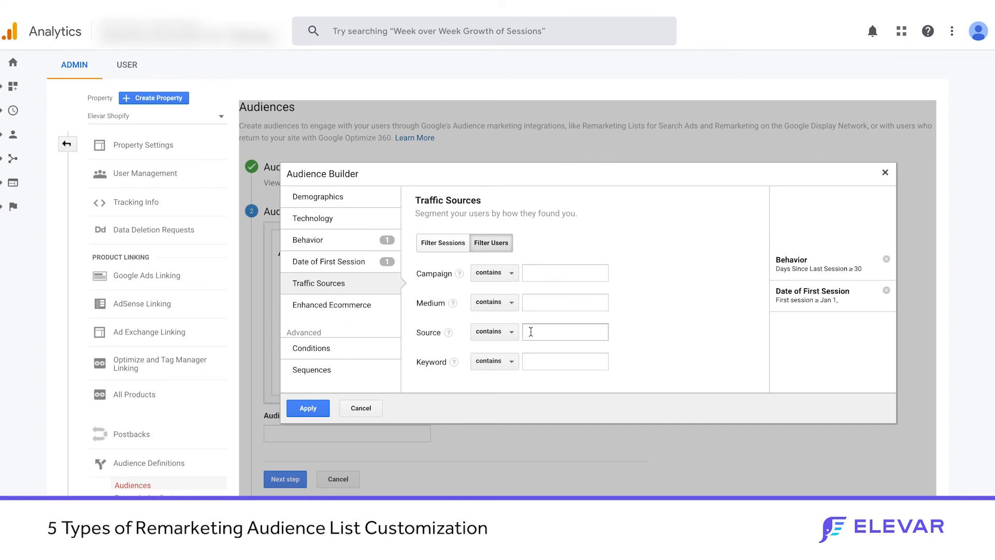
{"action": "type", "text": "facebook"}
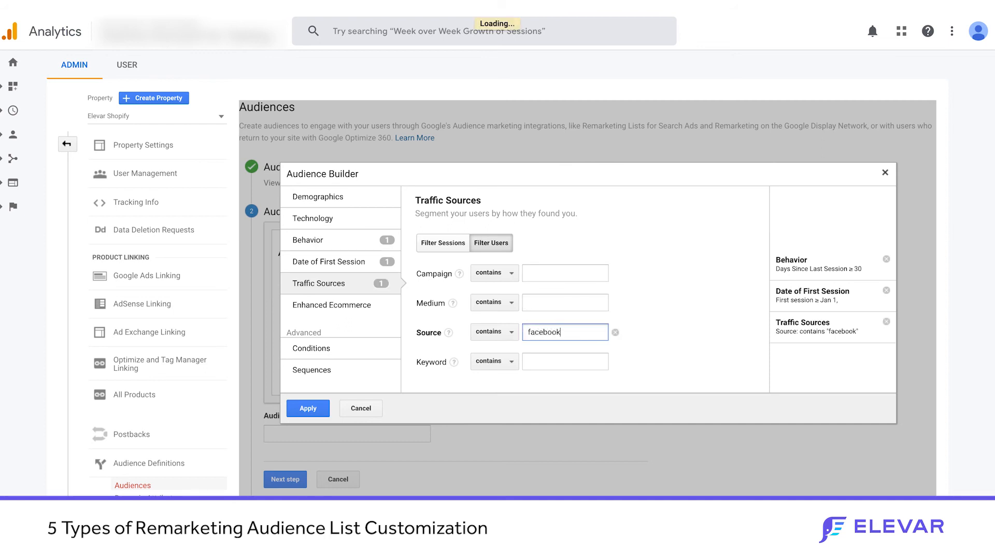
{"action": "left_click", "coordinate": [538, 303]}
{"action": "type", "text": "paidsocial"}
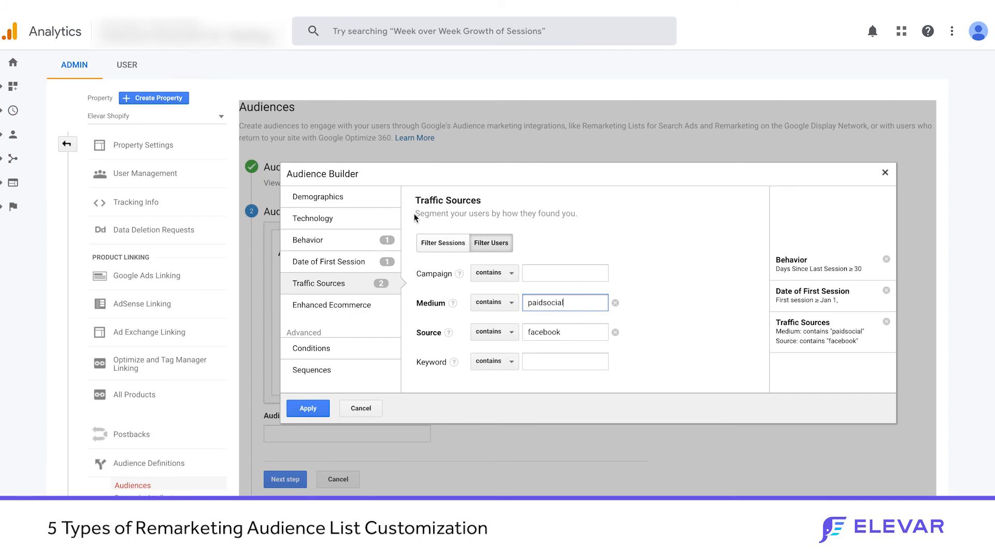
{"action": "left_click", "coordinate": [615, 302]}
{"action": "left_click", "coordinate": [615, 331]}
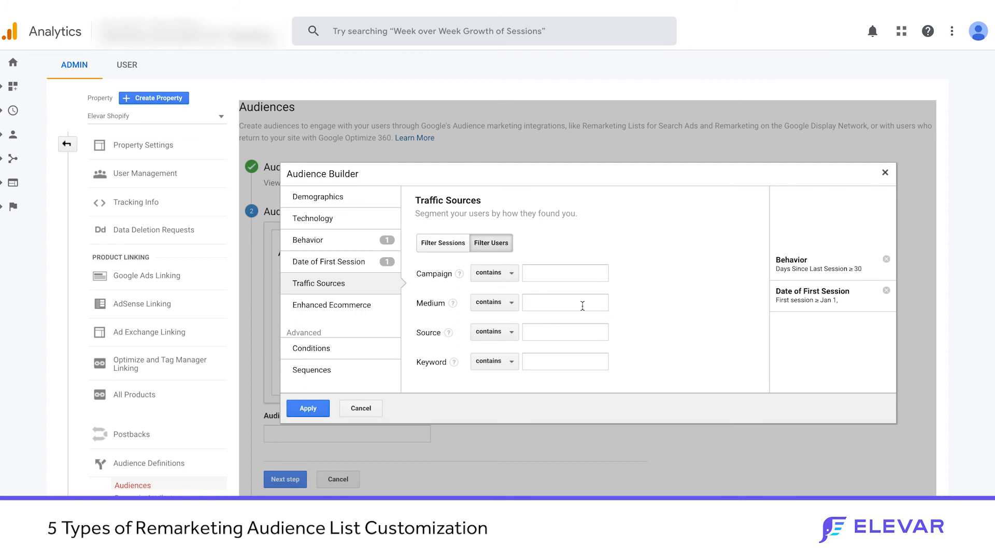
Step: Apply the audience conditions and set the membership duration to 180 days
{"action": "left_click", "coordinate": [308, 409]}
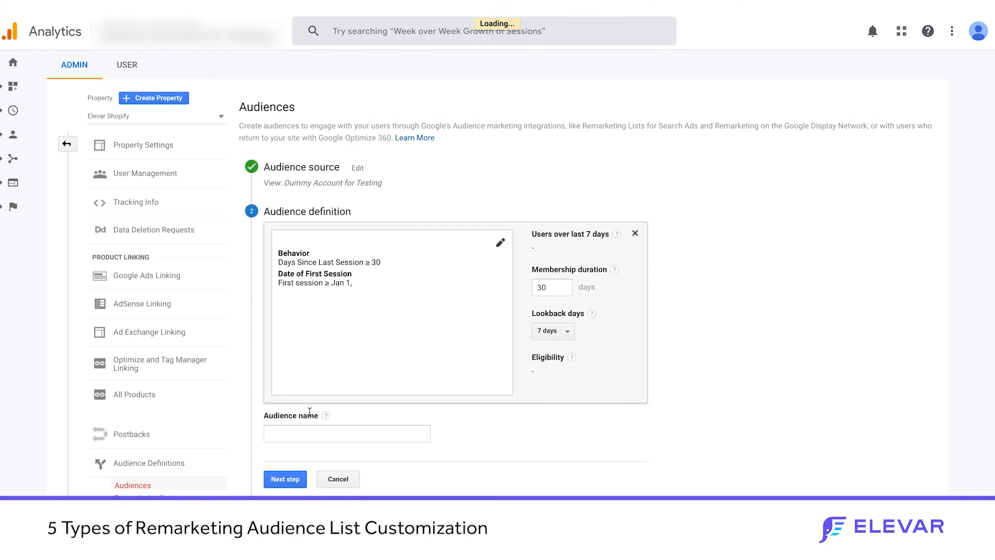
{"action": "double_click", "coordinate": [562, 286]}
{"action": "type", "text": "180"}
Step: Examine the available Lookback days options and read the help text explaining them
{"action": "left_click", "coordinate": [549, 333]}
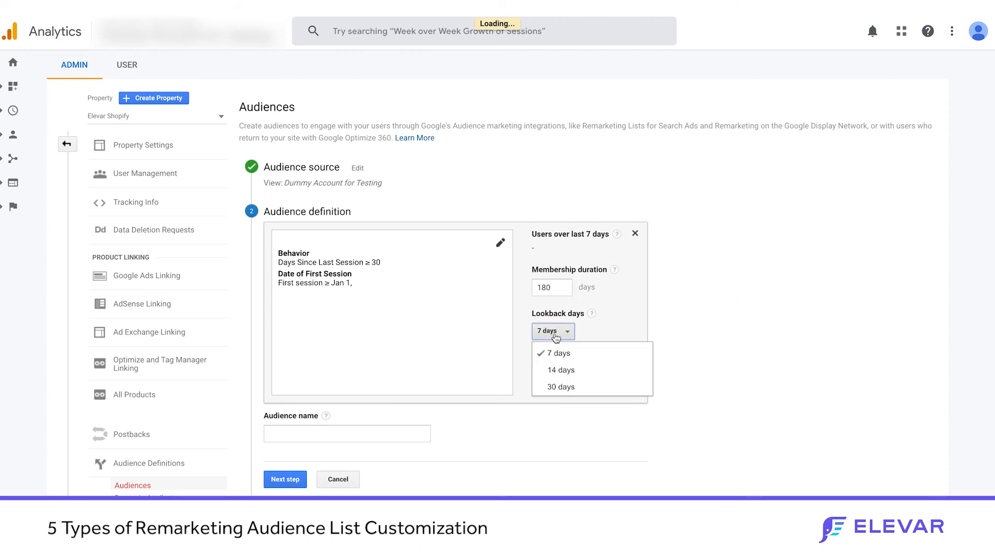
{"action": "mouse_move", "coordinate": [589, 315]}
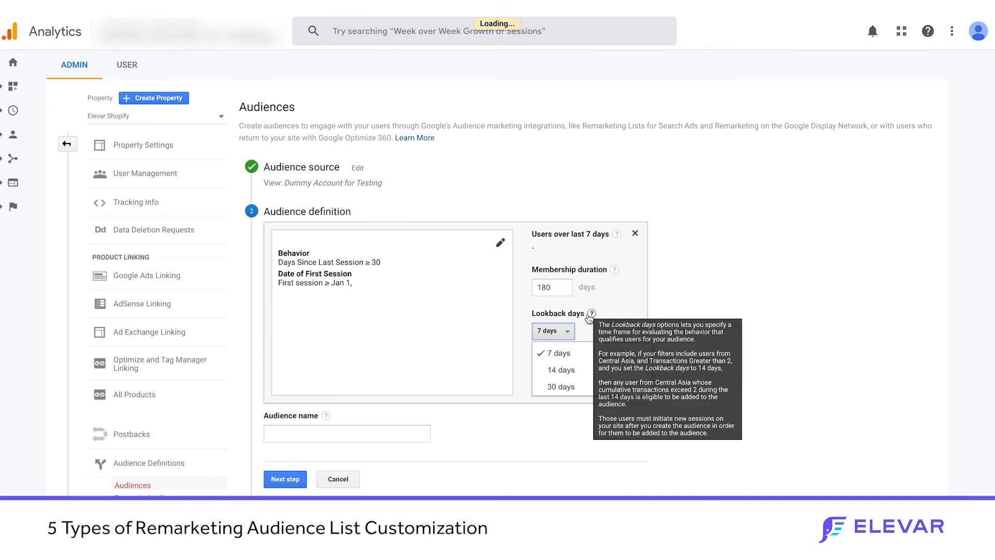
{"action": "left_click", "coordinate": [708, 280]}
Step: Name the audience "No visits 30 days" and continue to the next setup step
{"action": "left_click", "coordinate": [345, 434]}
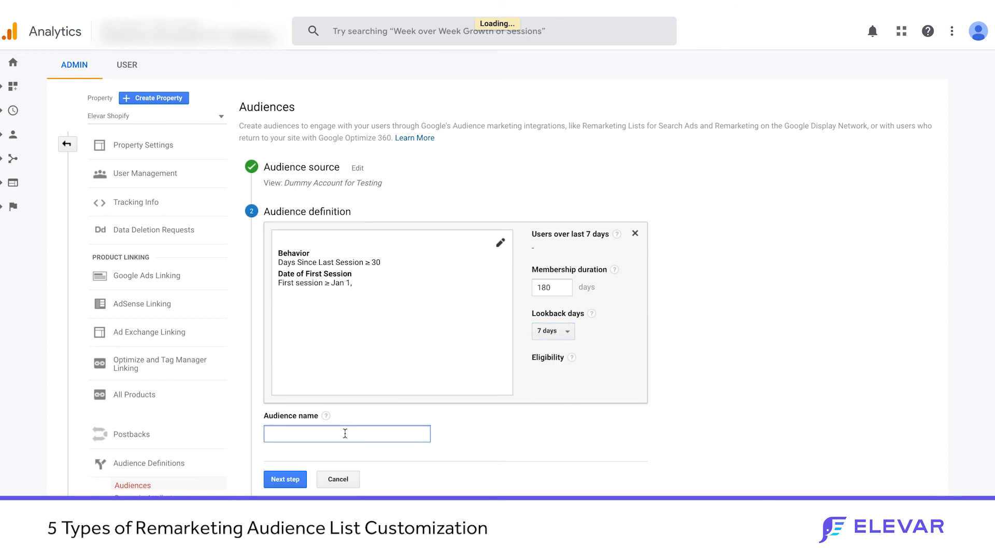
{"action": "type", "text": "No visits 30 days"}
{"action": "left_click", "coordinate": [285, 478]}
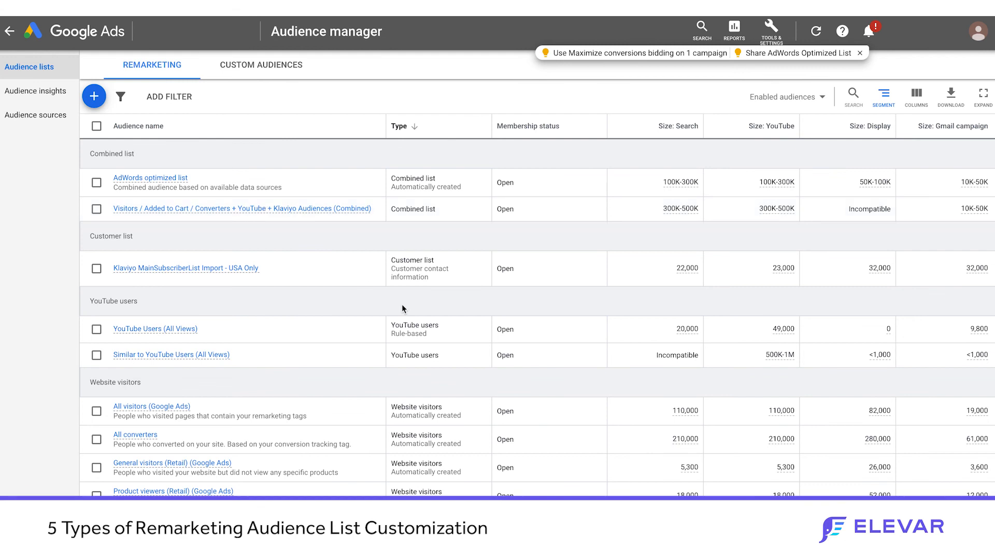
Step: In the Google Ads Audience manager, group the remarketing lists by data source and examine the audiences under Google Analytics
{"action": "left_click", "coordinate": [883, 96]}
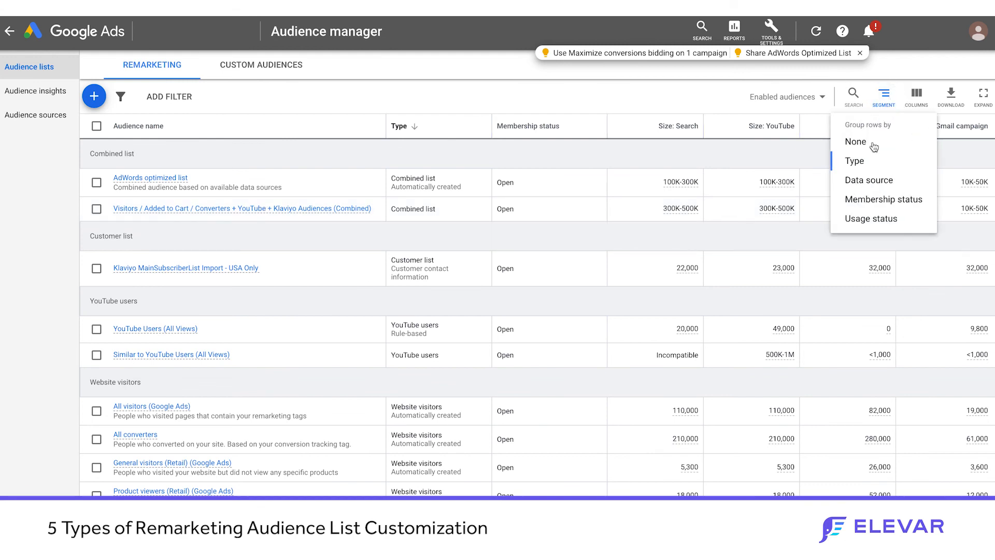
{"action": "left_click", "coordinate": [866, 181]}
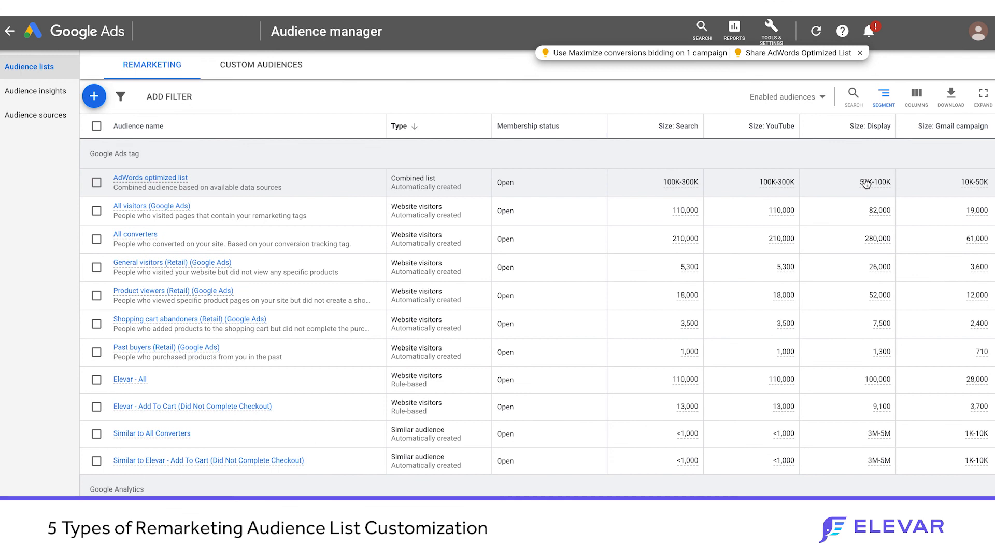
{"action": "scroll", "coordinate": [420, 303], "scroll_direction": "down", "scroll_amount": 3}
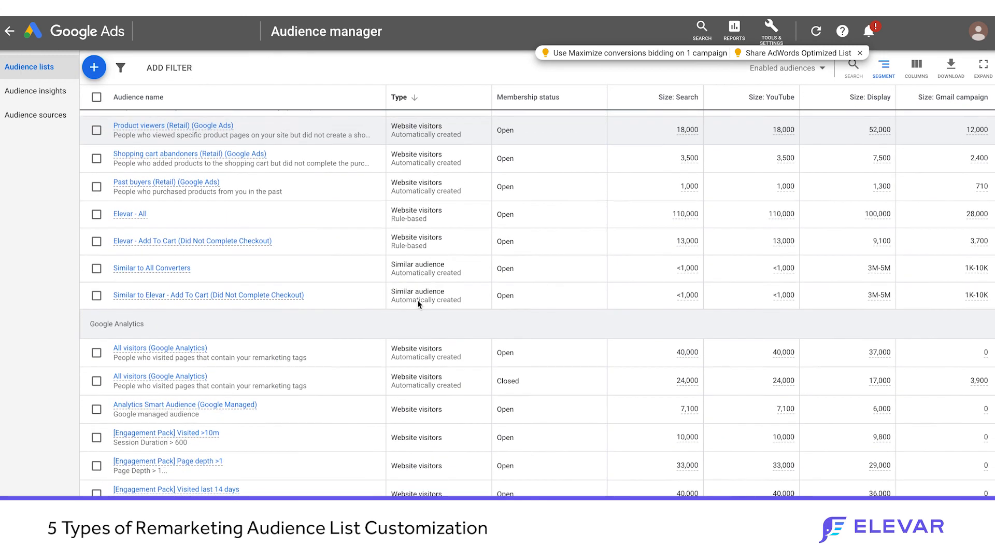
{"action": "scroll", "coordinate": [419, 304], "scroll_direction": "down", "scroll_amount": 5}
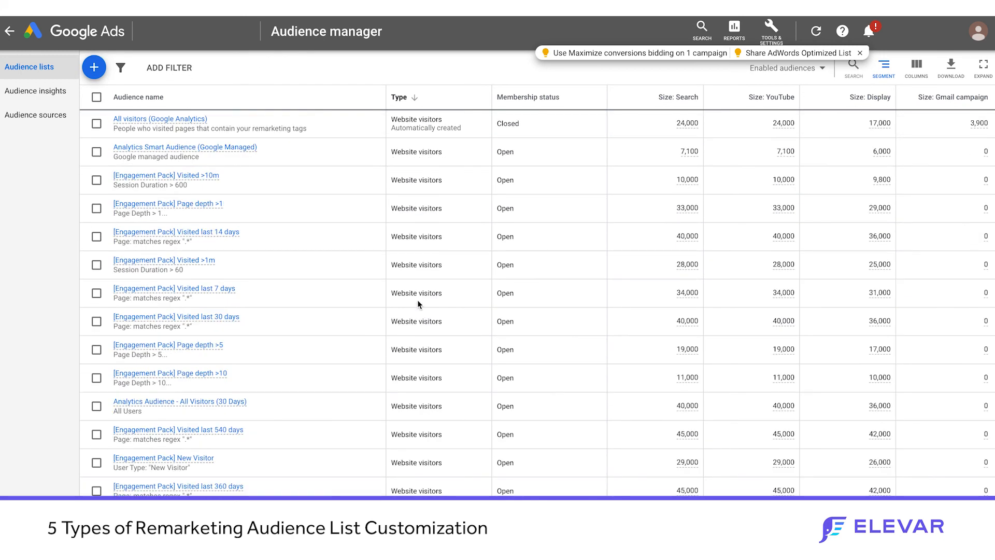
{"action": "mouse_move", "coordinate": [156, 179]}
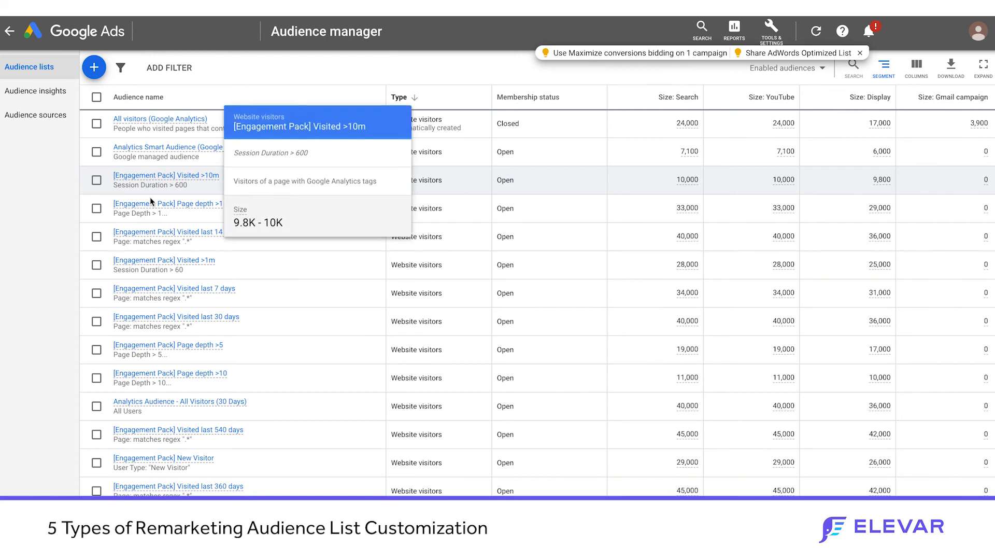